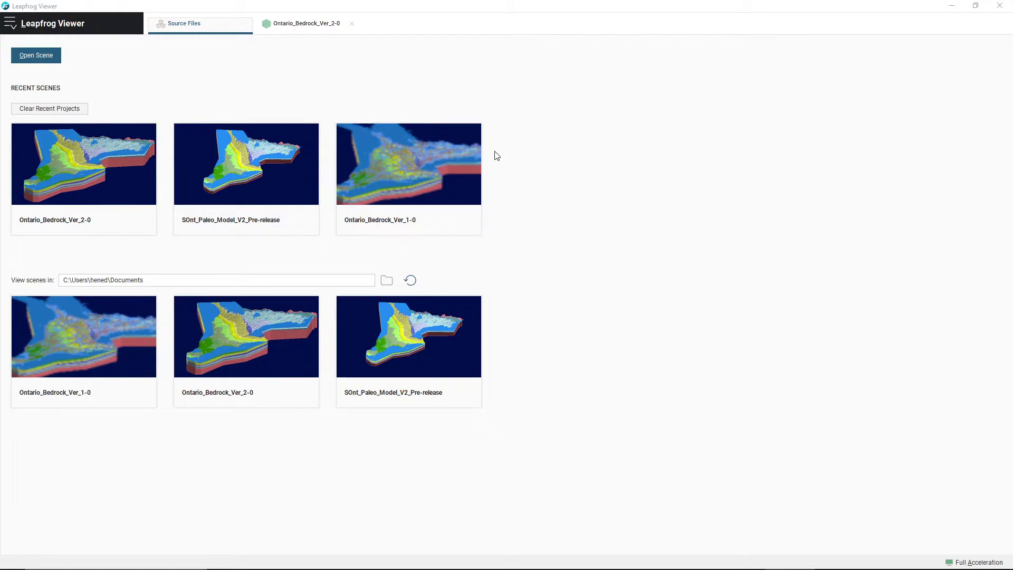
Step: Open Ontario_Bedrock_Ver_2-0.lfview from Documents > S21 3D Model Work > gid_328297 > Data > LF_Viewer
{"action": "left_click", "coordinate": [49, 63]}
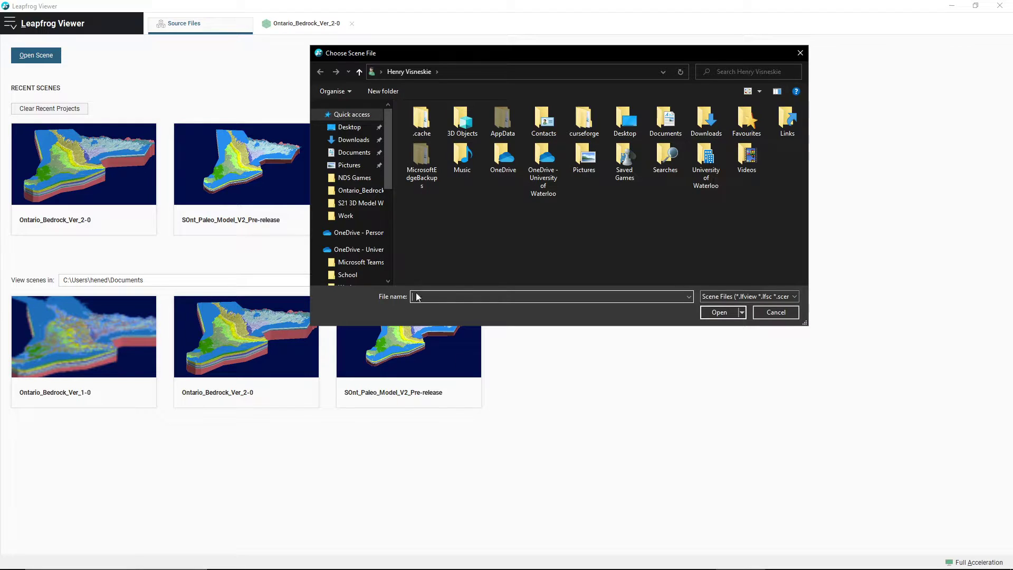
{"action": "left_click", "coordinate": [364, 203]}
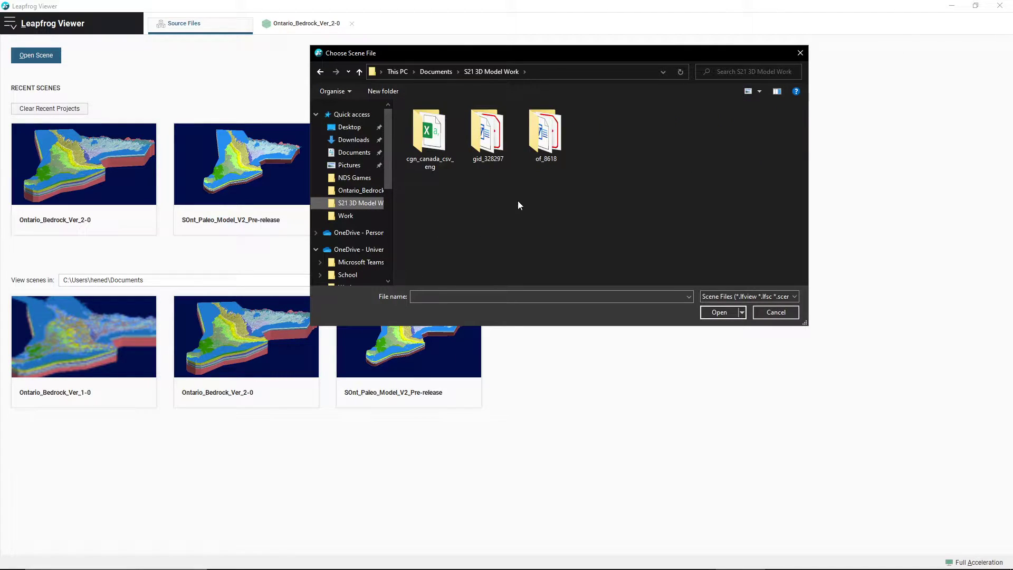
{"action": "mouse_move", "coordinate": [504, 151]}
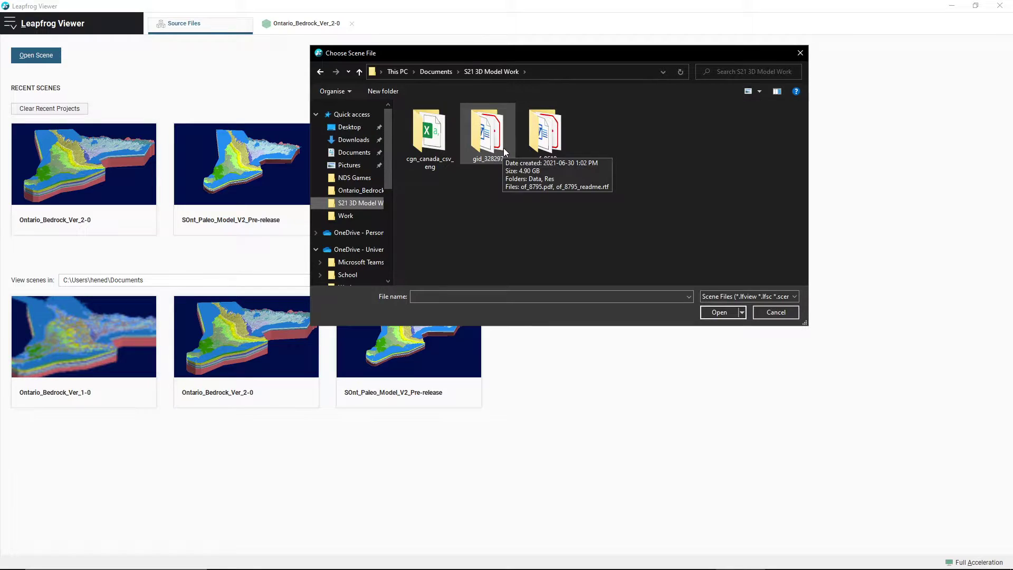
{"action": "double_click", "coordinate": [499, 145]}
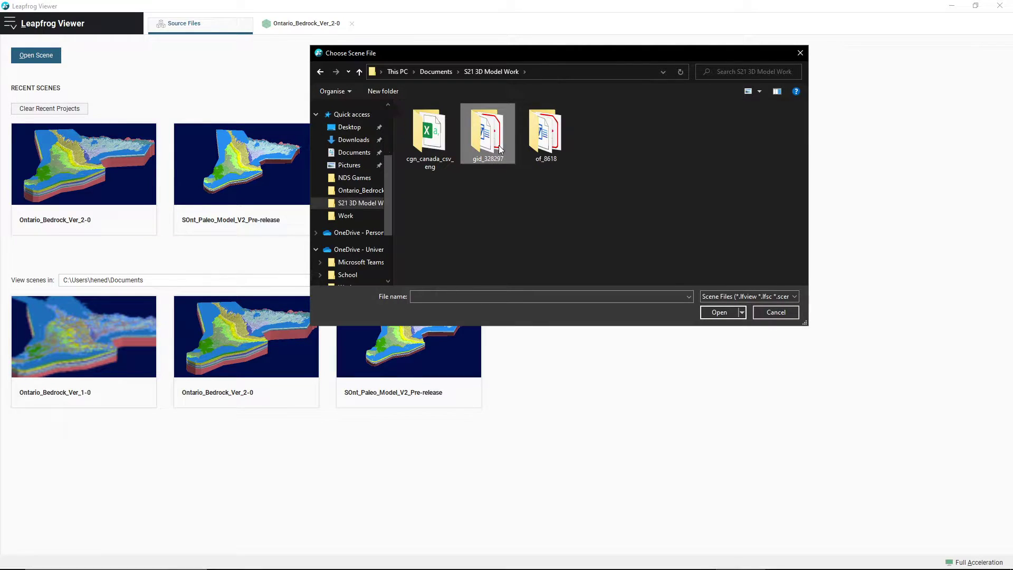
{"action": "double_click", "coordinate": [434, 123]}
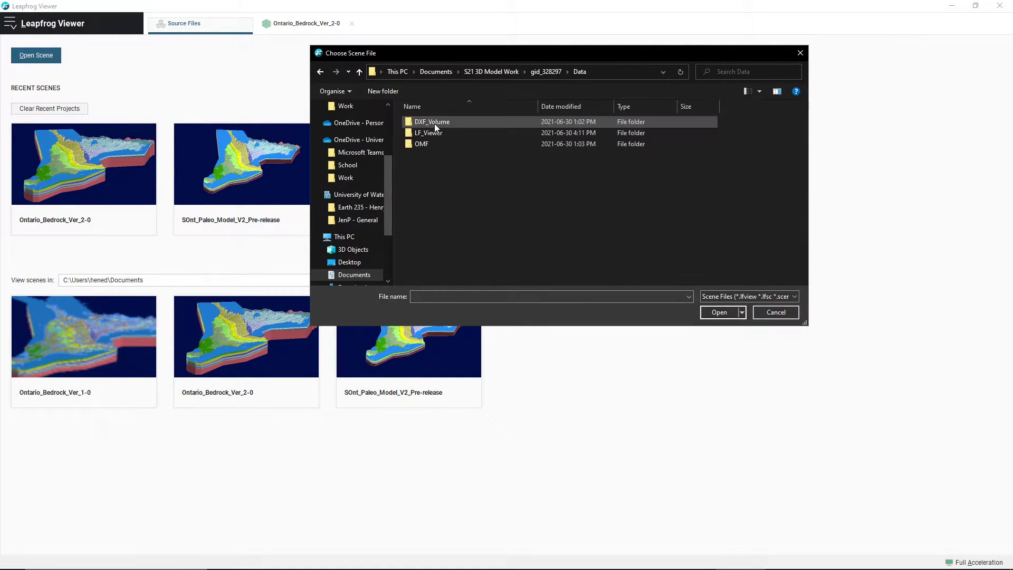
{"action": "double_click", "coordinate": [442, 135]}
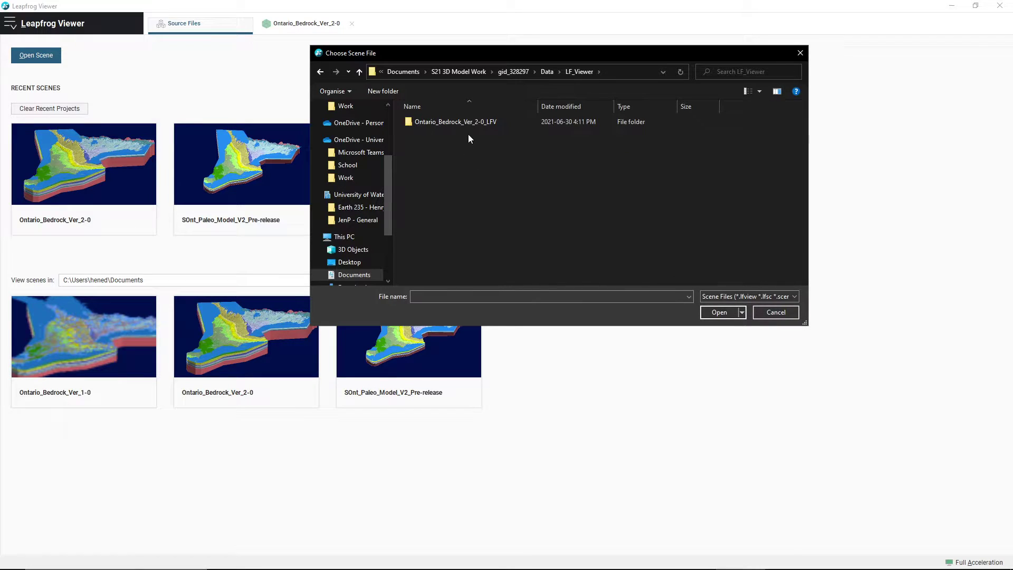
{"action": "double_click", "coordinate": [448, 122]}
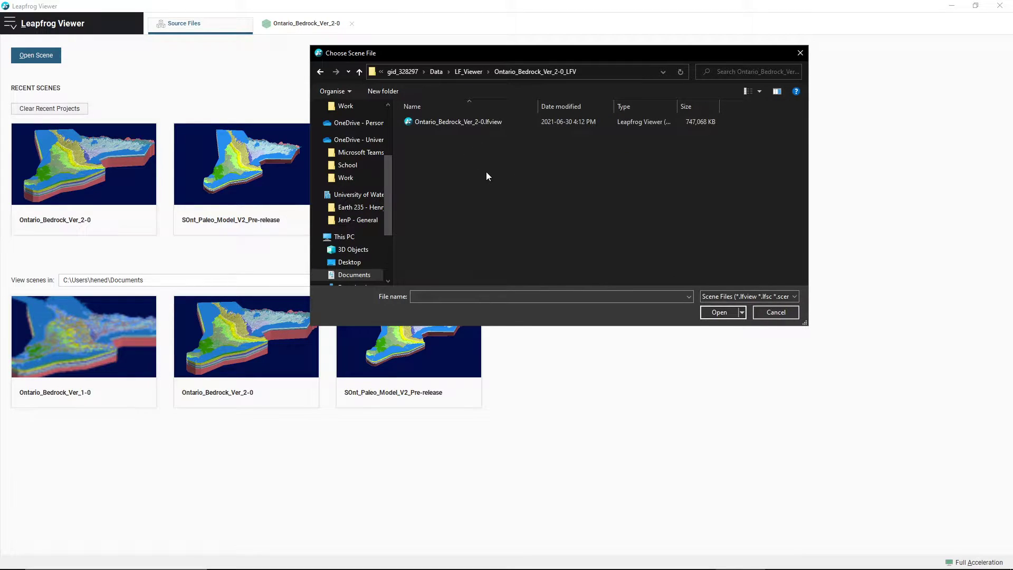
{"action": "double_click", "coordinate": [478, 122]}
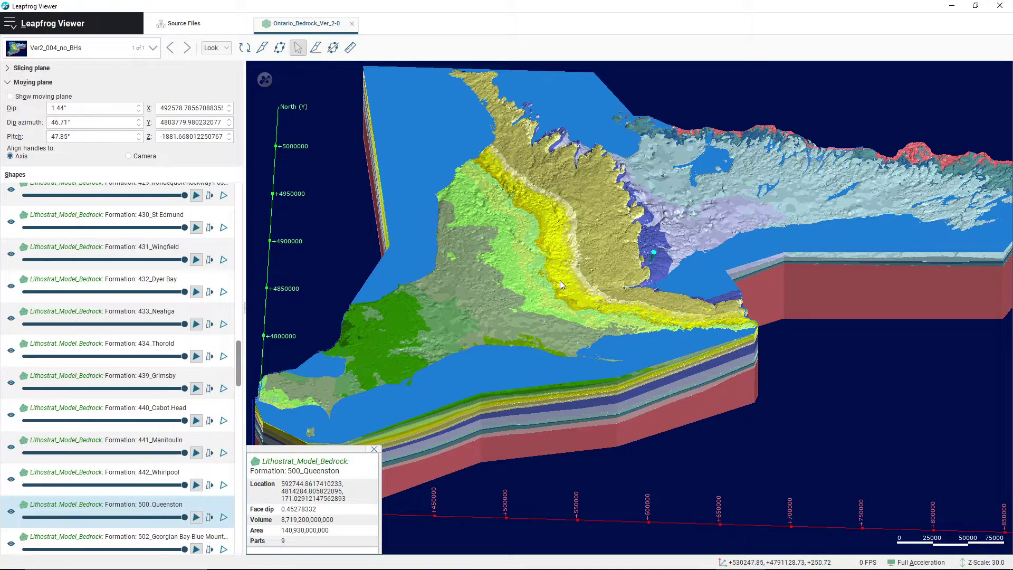
Step: Zoom out with the mouse wheel so the full Ontario bedrock model is visible
{"action": "scroll", "coordinate": [558, 277], "scroll_direction": "down", "scroll_amount": 2}
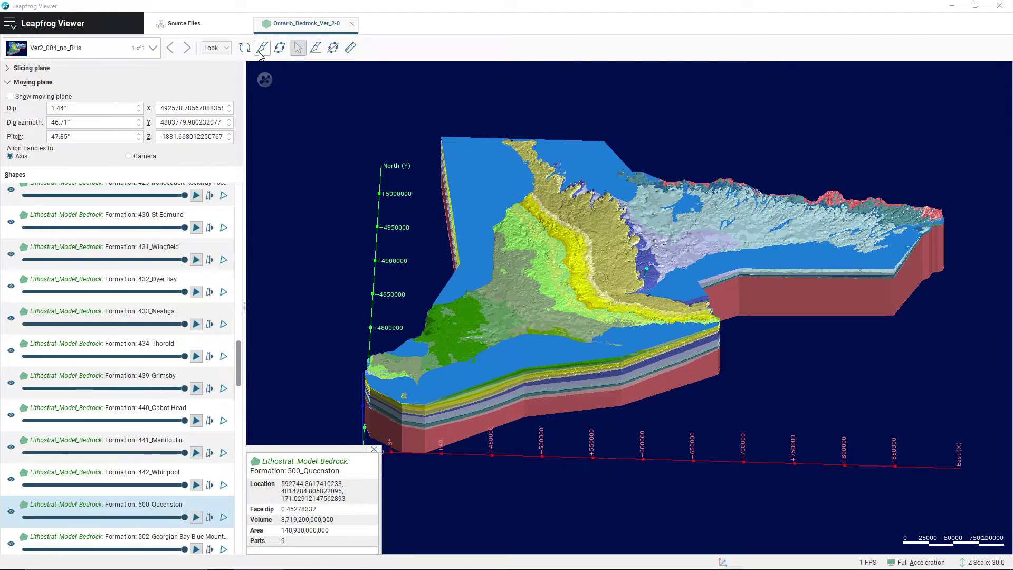
{"action": "left_click", "coordinate": [227, 49]}
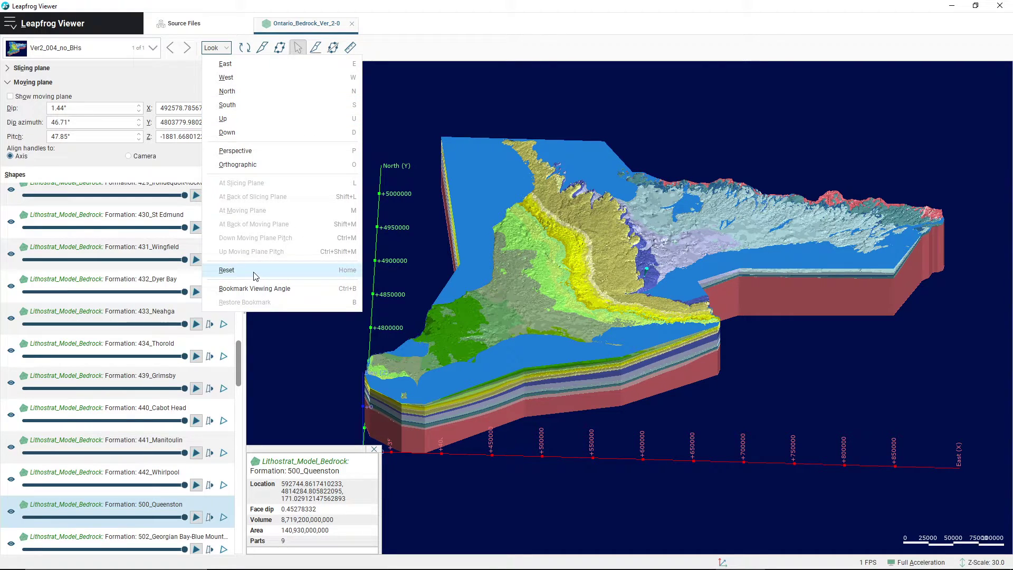
{"action": "left_click", "coordinate": [399, 51]}
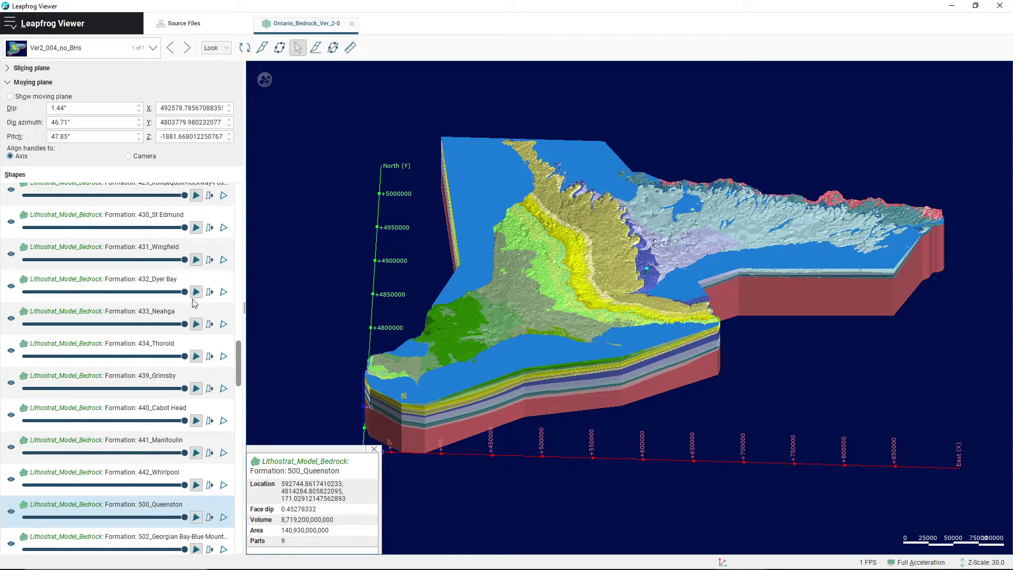
Step: Zoom in and out, then expand and collapse the slicing and moving plane settings panels
{"action": "scroll", "coordinate": [130, 306], "scroll_direction": "up", "scroll_amount": 10}
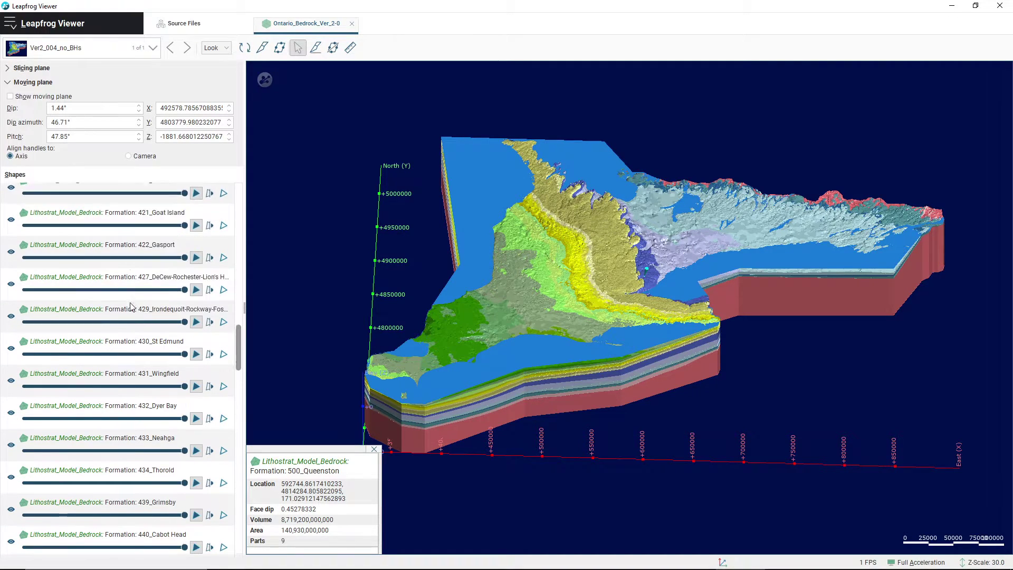
{"action": "scroll", "coordinate": [126, 301], "scroll_direction": "up", "scroll_amount": 5}
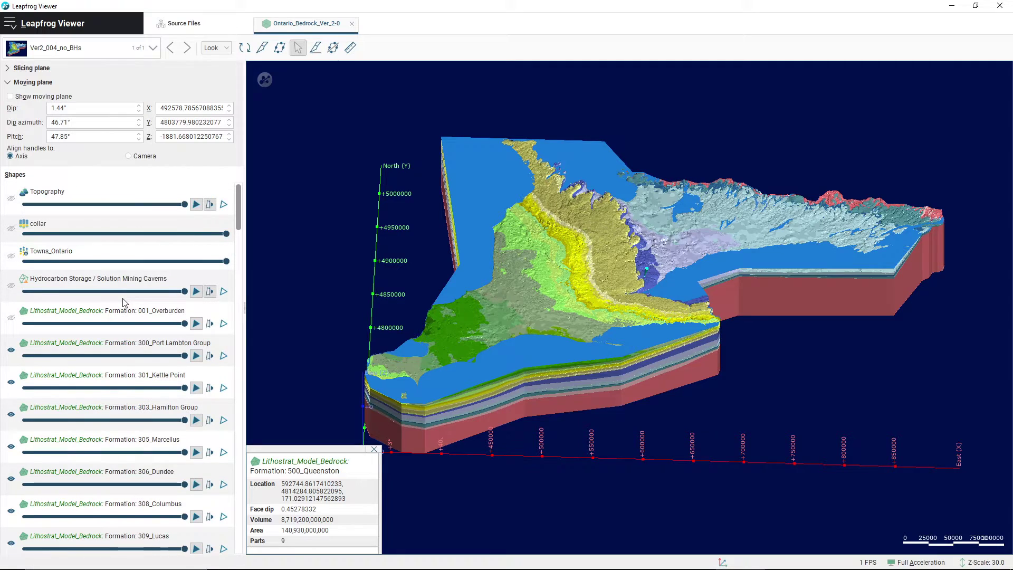
{"action": "scroll", "coordinate": [112, 257], "scroll_direction": "down", "scroll_amount": 6}
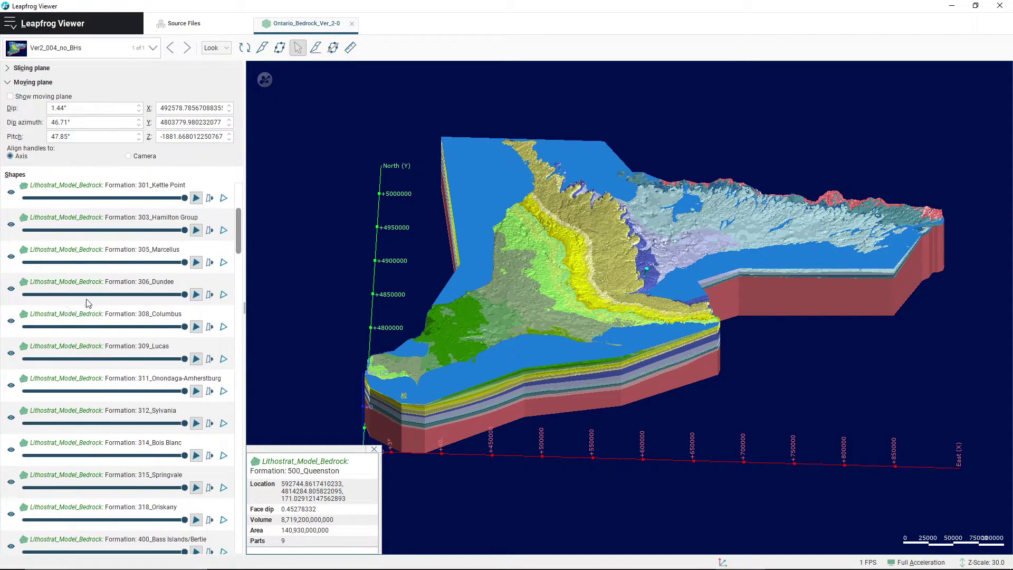
{"action": "scroll", "coordinate": [109, 266], "scroll_direction": "up", "scroll_amount": 6}
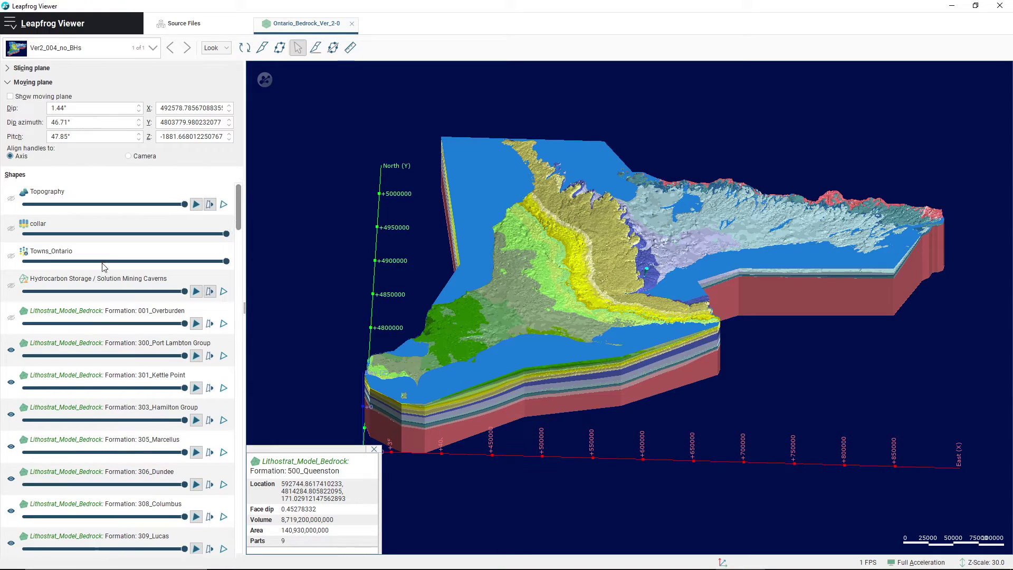
{"action": "left_click", "coordinate": [64, 69]}
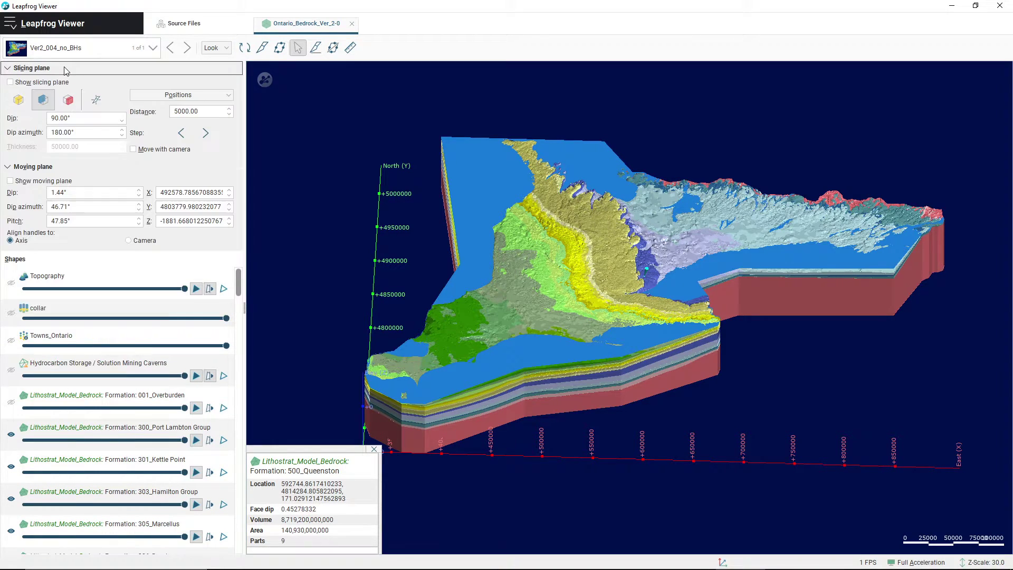
{"action": "left_click", "coordinate": [65, 167]}
{"action": "left_click", "coordinate": [93, 69]}
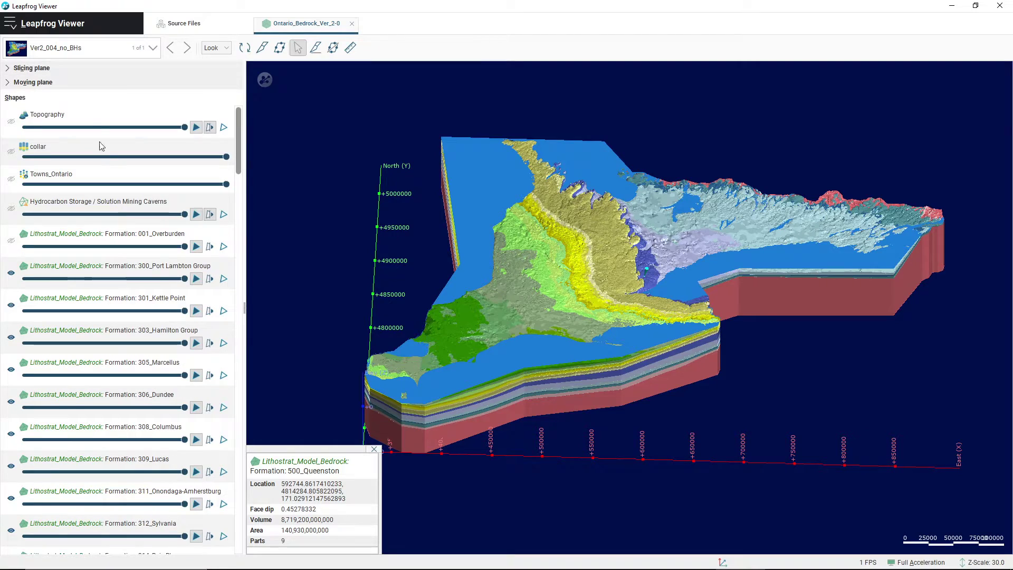
{"action": "left_click", "coordinate": [50, 73]}
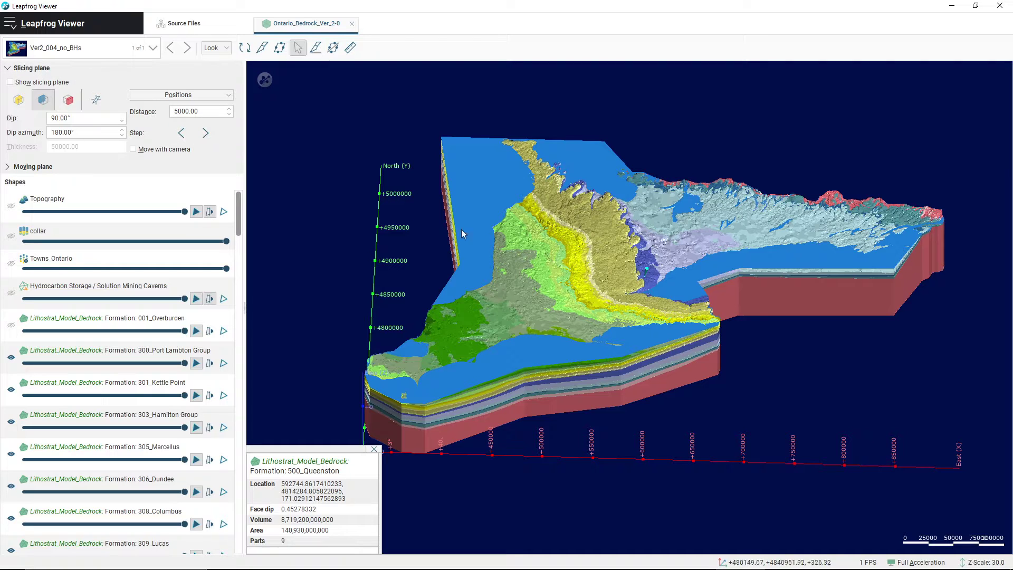
Step: Review the moving plane orientation and position settings, collapse them, and open the main menu
{"action": "left_click", "coordinate": [57, 69]}
{"action": "left_click", "coordinate": [58, 84]}
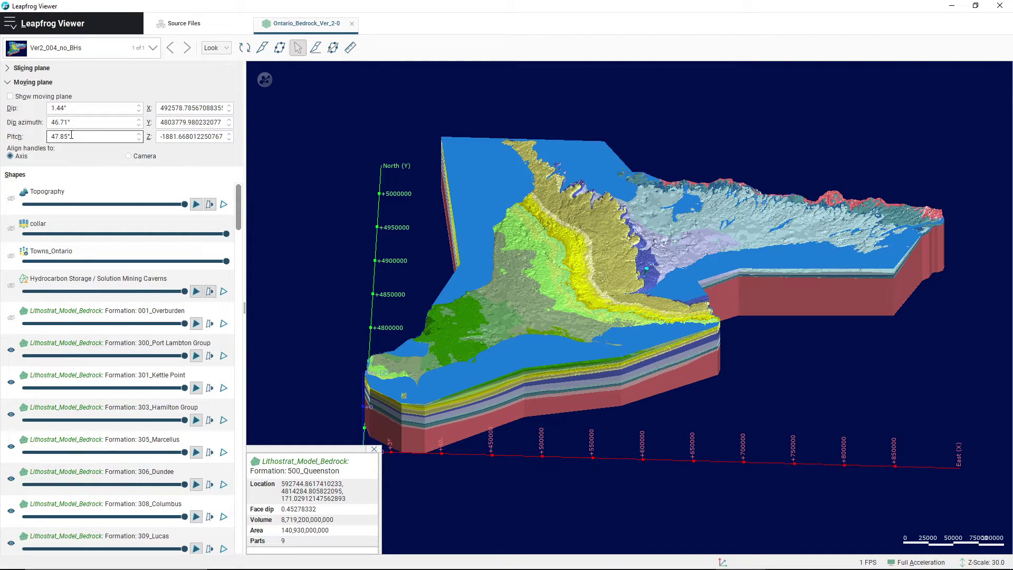
{"action": "left_click", "coordinate": [77, 84]}
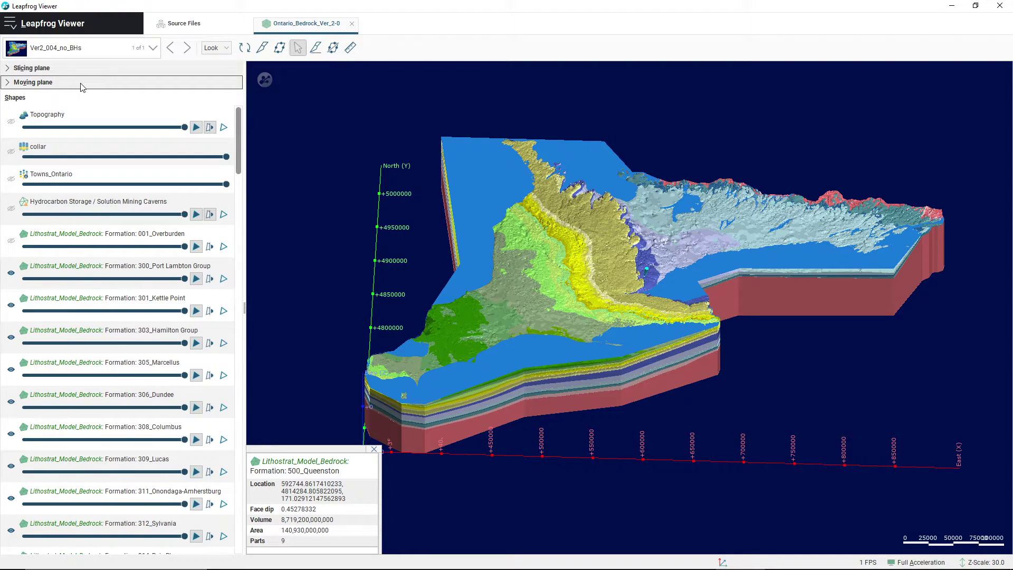
{"action": "left_click", "coordinate": [61, 26]}
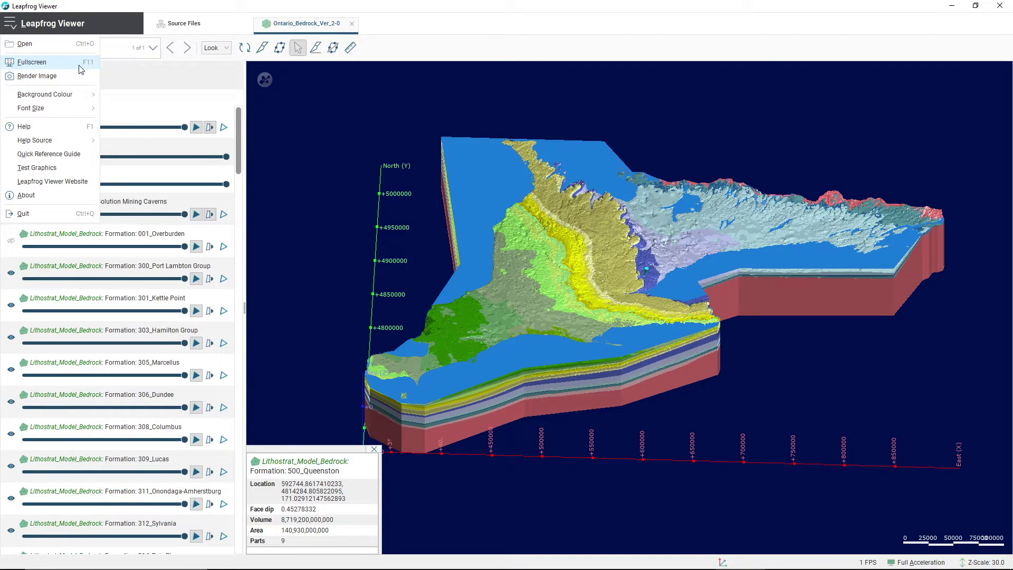
Step: Dismiss the main menu without a selection and rotate the model to a new angle
{"action": "left_click", "coordinate": [106, 30]}
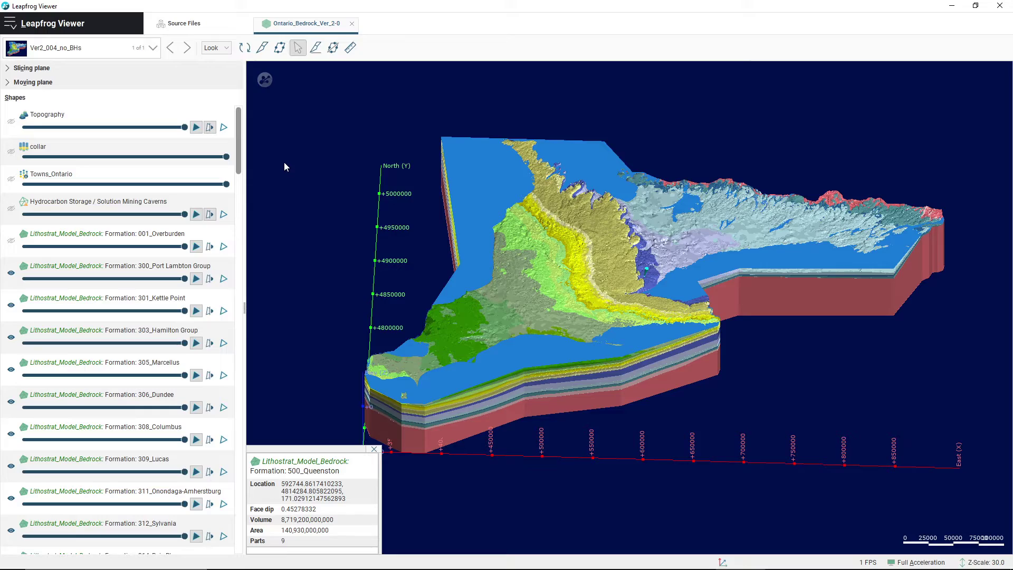
{"action": "left_click_drag", "start_coordinate": [567, 309], "coordinate": [622, 346]}
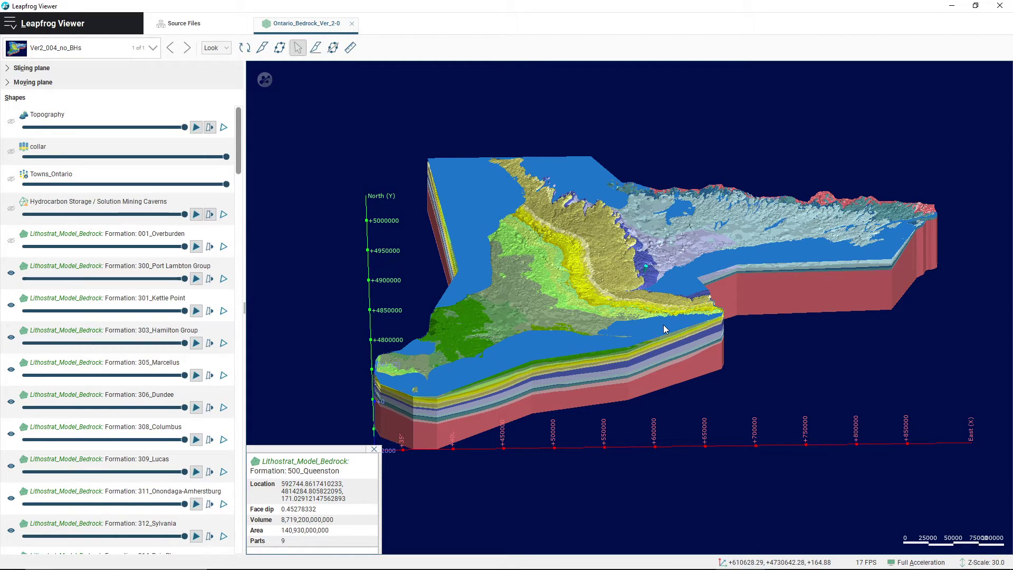
Step: Zoom in on the formation surfaces and back out with the mouse wheel
{"action": "scroll", "coordinate": [606, 308], "scroll_direction": "up", "scroll_amount": 5}
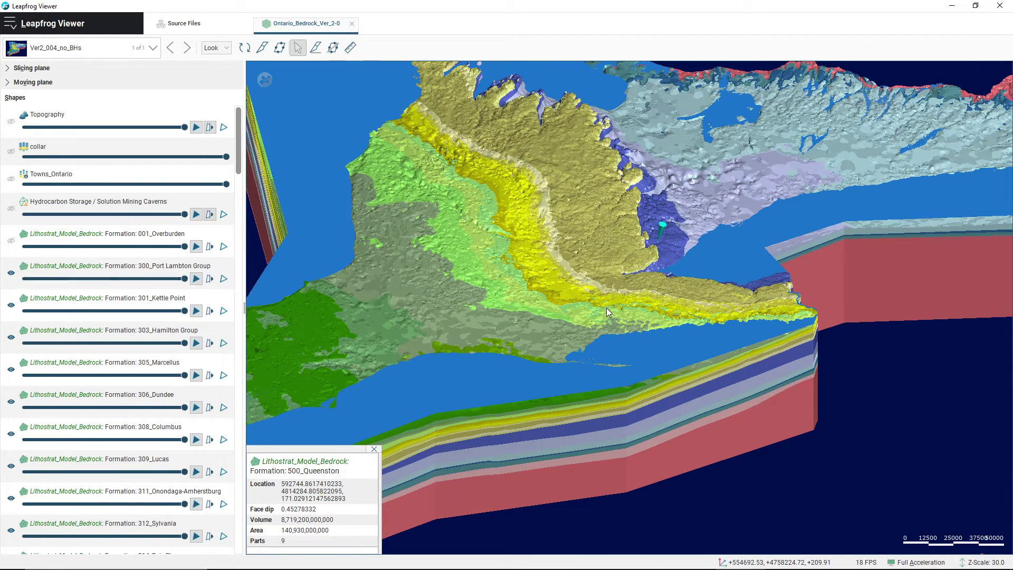
{"action": "scroll", "coordinate": [606, 308], "scroll_direction": "down", "scroll_amount": 3}
{"action": "scroll", "coordinate": [606, 309], "scroll_direction": "up", "scroll_amount": 8}
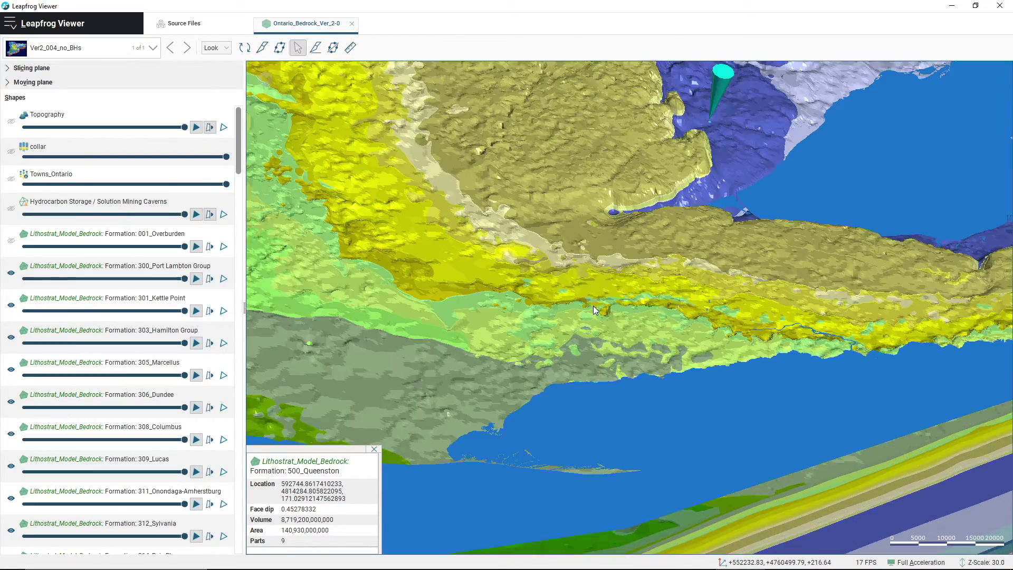
{"action": "scroll", "coordinate": [636, 306], "scroll_direction": "down", "scroll_amount": 8}
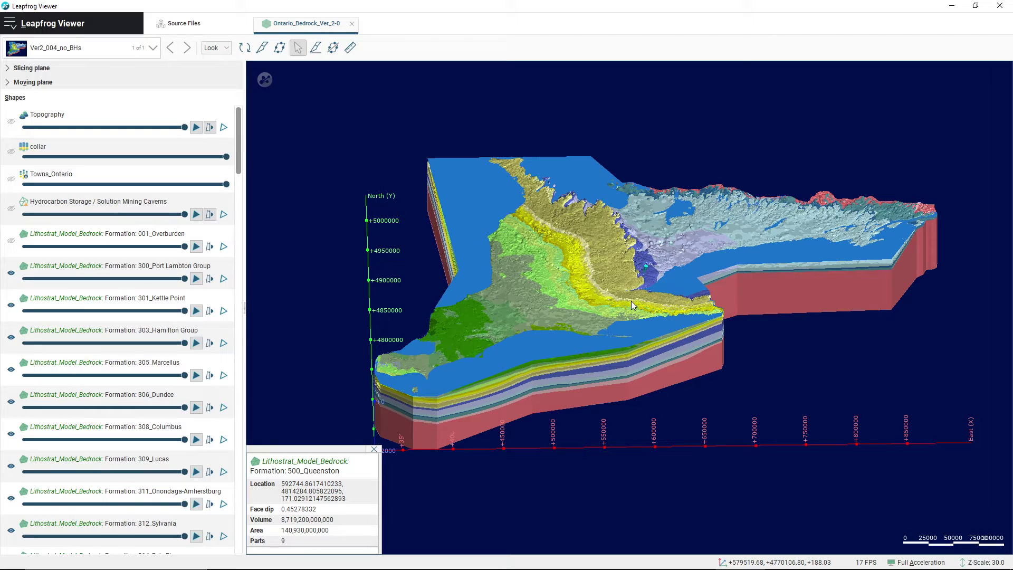
{"action": "scroll", "coordinate": [632, 301], "scroll_direction": "down", "scroll_amount": 3}
{"action": "scroll", "coordinate": [631, 300], "scroll_direction": "up", "scroll_amount": 3}
Step: View the model from the East preset, then tilt it to an oblique top-down angle
{"action": "left_click", "coordinate": [222, 48]}
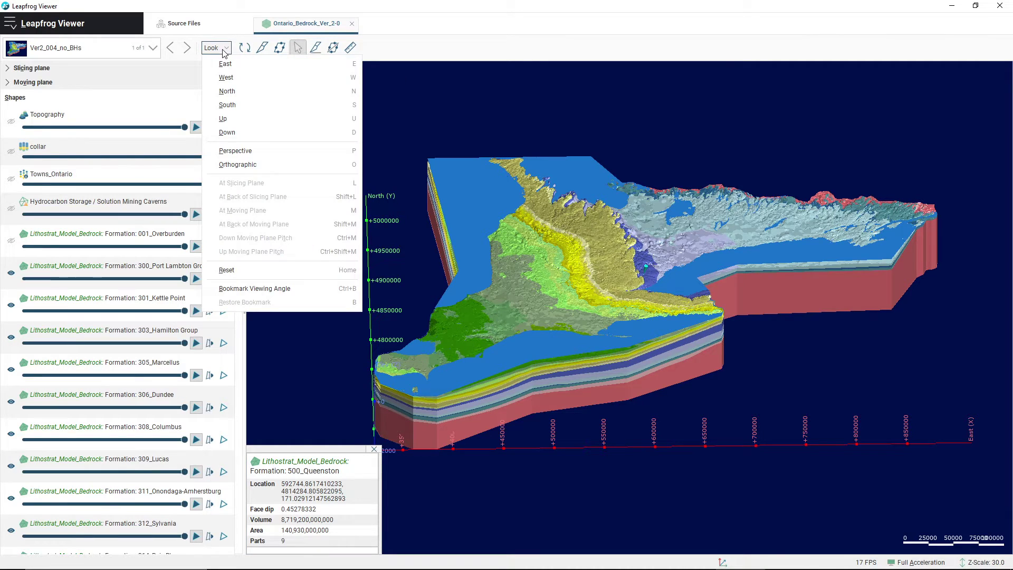
{"action": "left_click", "coordinate": [262, 67]}
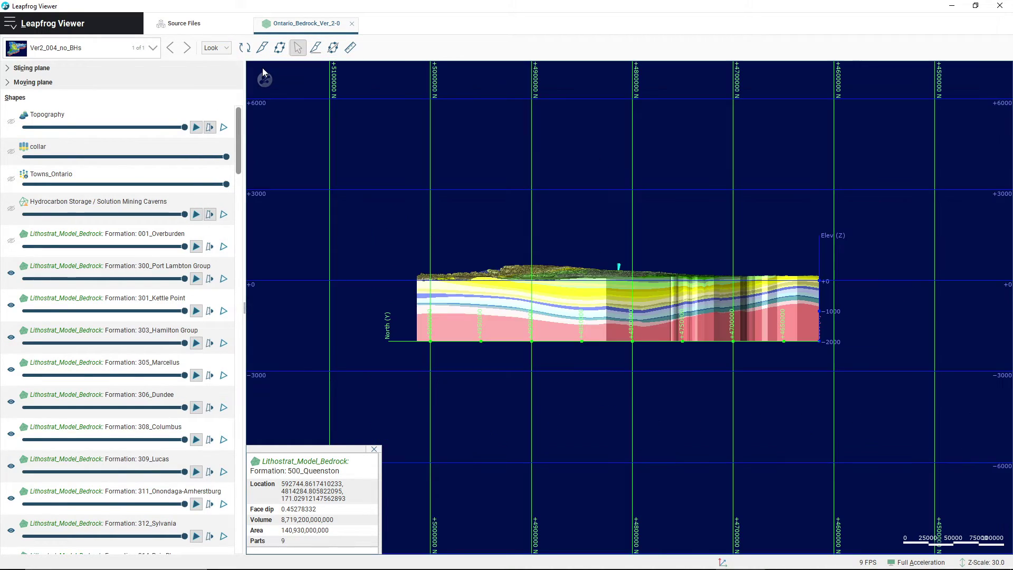
{"action": "mouse_move", "coordinate": [619, 280]}
{"action": "left_mouse_down"}
{"action": "mouse_move", "coordinate": [610, 390]}
{"action": "mouse_move", "coordinate": [610, 274]}
{"action": "left_mouse_up"}
Step: View the model from below and from above, then tilt the plan view back to oblique 3D
{"action": "left_click", "coordinate": [216, 47]}
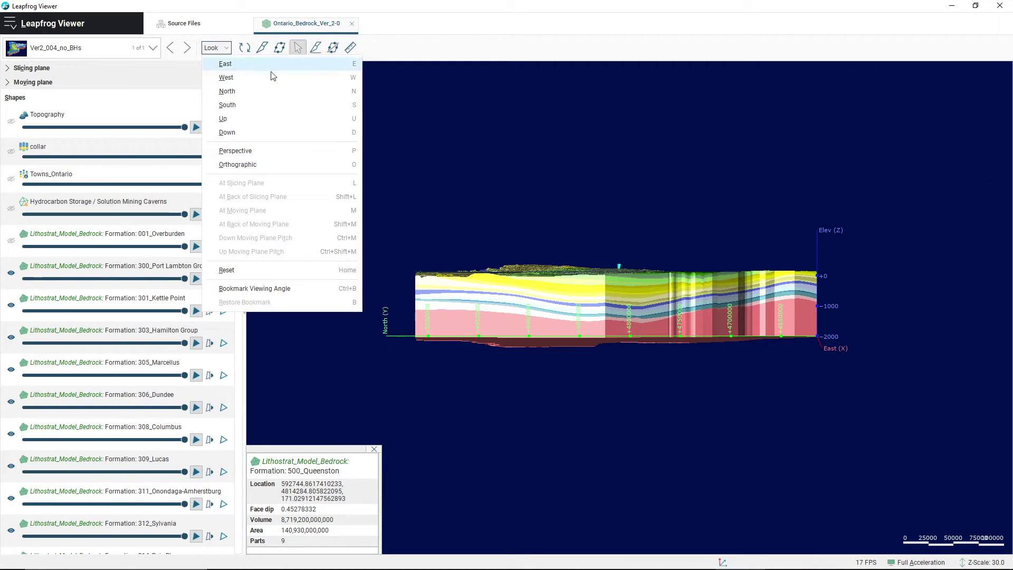
{"action": "left_click", "coordinate": [275, 118]}
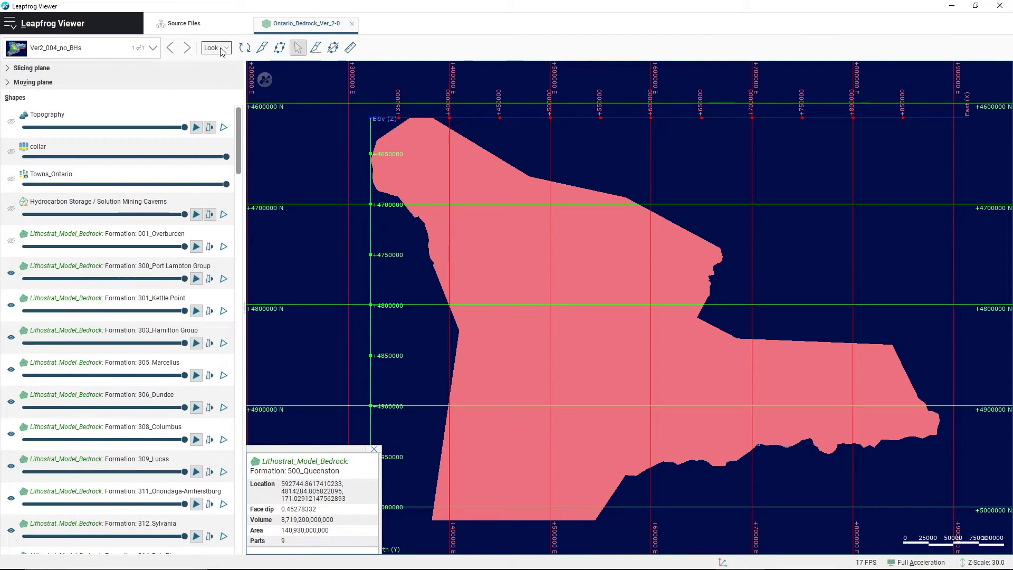
{"action": "left_click", "coordinate": [221, 51]}
{"action": "left_click", "coordinate": [274, 131]}
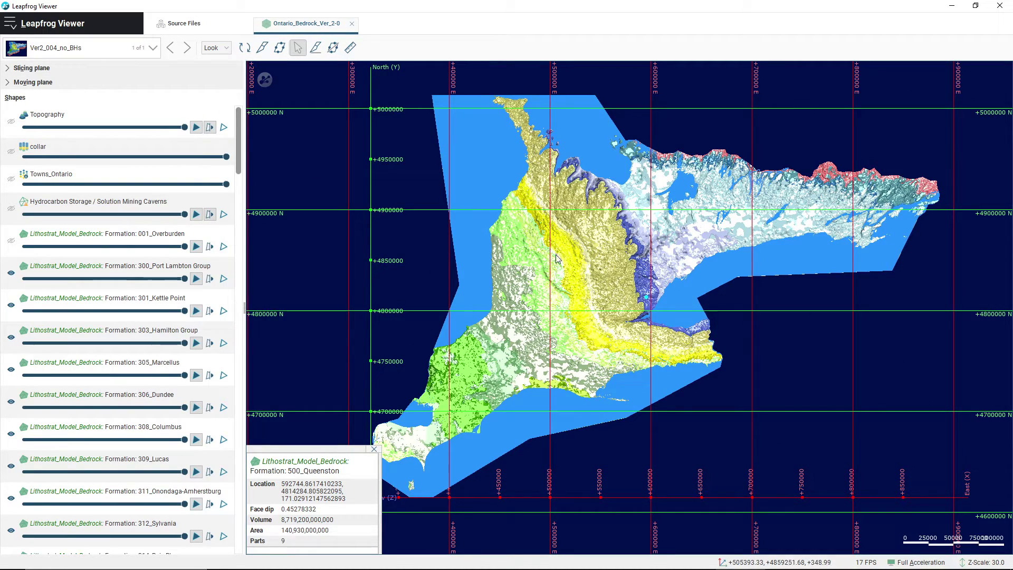
{"action": "left_click_drag", "start_coordinate": [556, 257], "coordinate": [550, 209]}
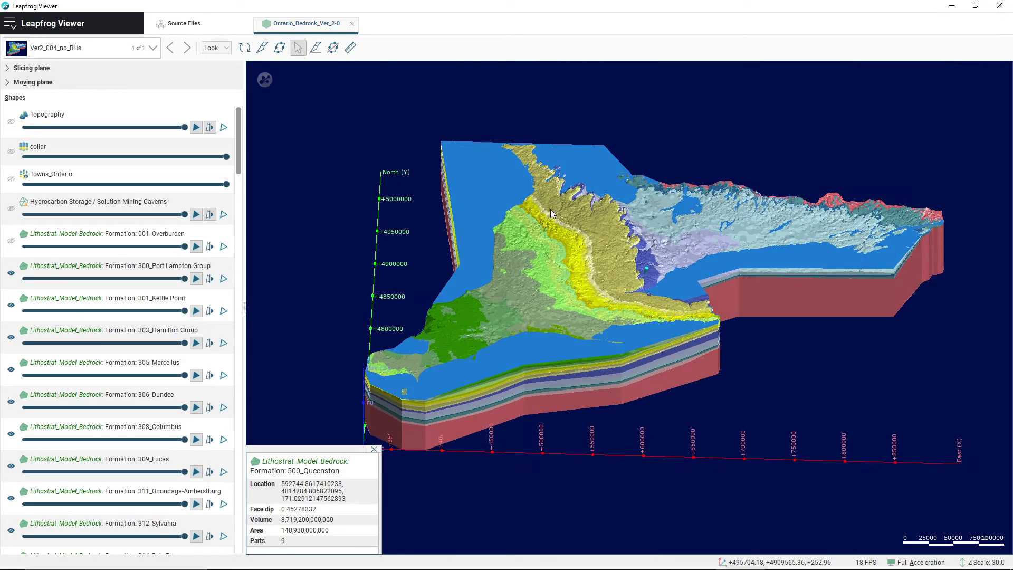
{"action": "left_click", "coordinate": [216, 48]}
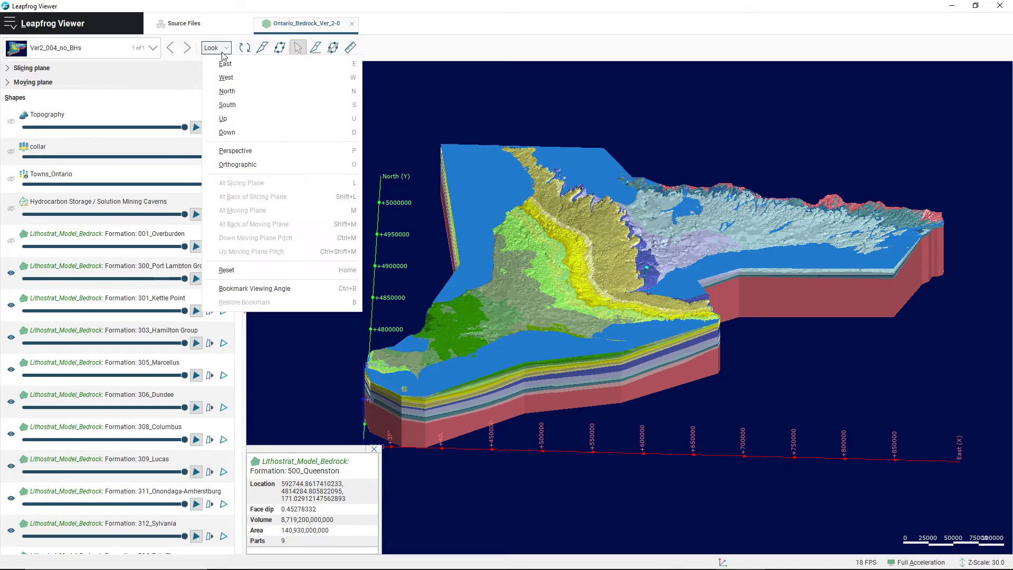
Step: Reset the view to its default orientation and briefly toggle auto-rotation on and off
{"action": "left_click", "coordinate": [266, 271]}
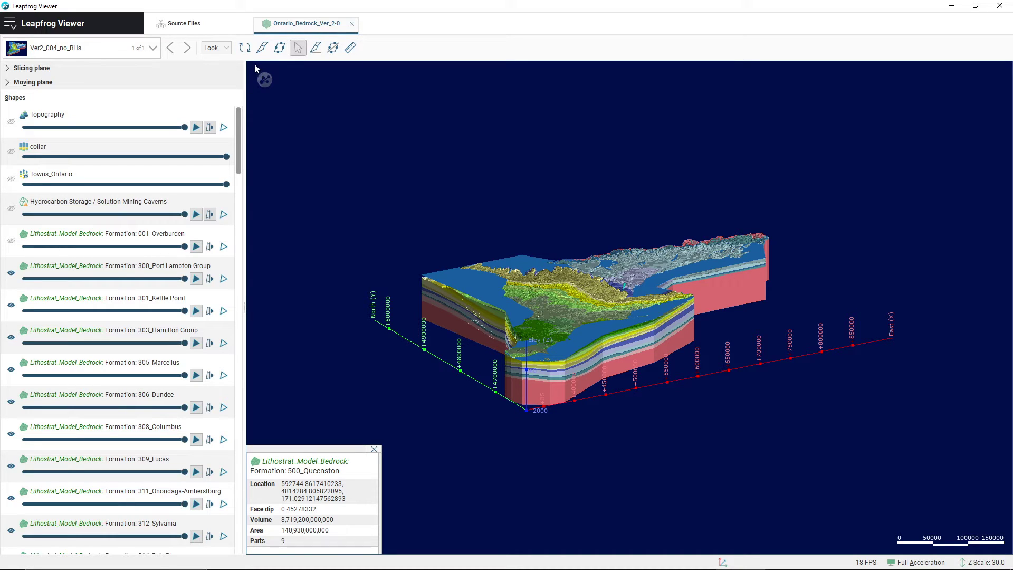
{"action": "left_click", "coordinate": [248, 51]}
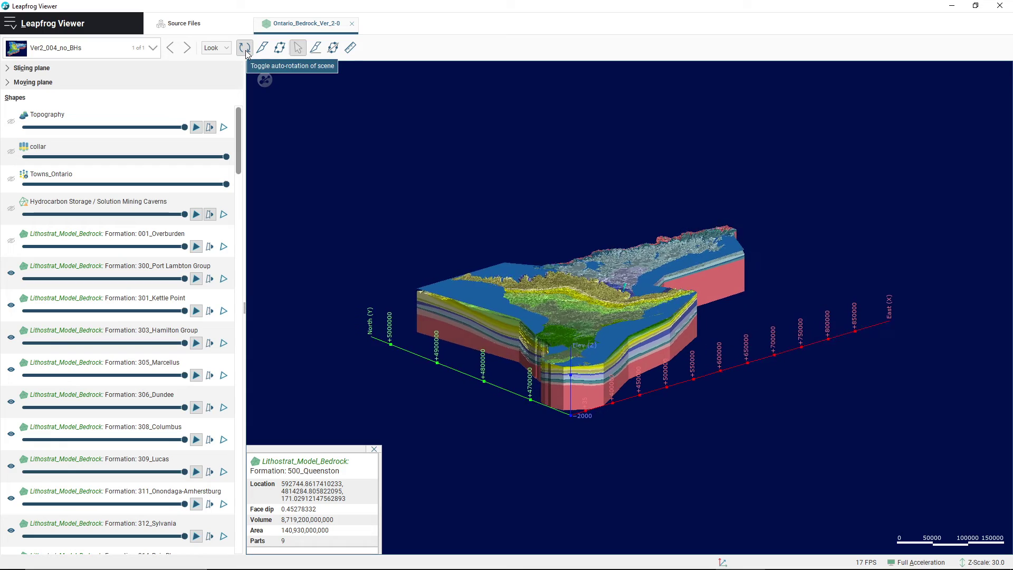
{"action": "left_click", "coordinate": [245, 50]}
Step: Rotate the model to a new angle and pan it up and left in the scene
{"action": "left_click_drag", "start_coordinate": [761, 376], "coordinate": [600, 388]}
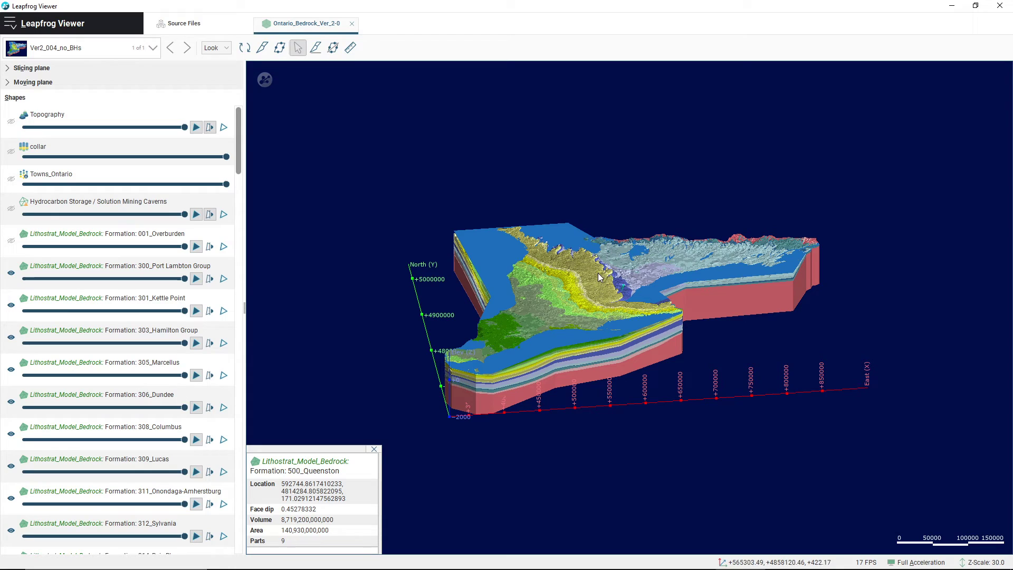
{"action": "mouse_move", "coordinate": [598, 274]}
{"action": "right_mouse_down"}
{"action": "mouse_move", "coordinate": [575, 302]}
{"action": "mouse_move", "coordinate": [482, 241]}
{"action": "mouse_move", "coordinate": [570, 208]}
{"action": "mouse_move", "coordinate": [644, 304]}
{"action": "mouse_move", "coordinate": [534, 288]}
{"action": "mouse_move", "coordinate": [578, 271]}
{"action": "right_mouse_up"}
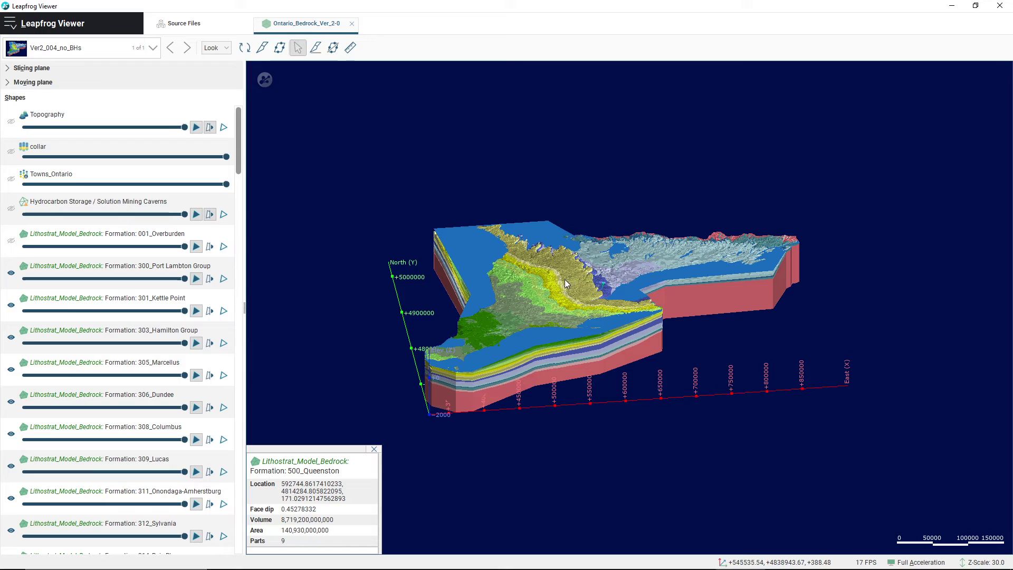
{"action": "right_click_drag", "start_coordinate": [549, 290], "coordinate": [611, 283]}
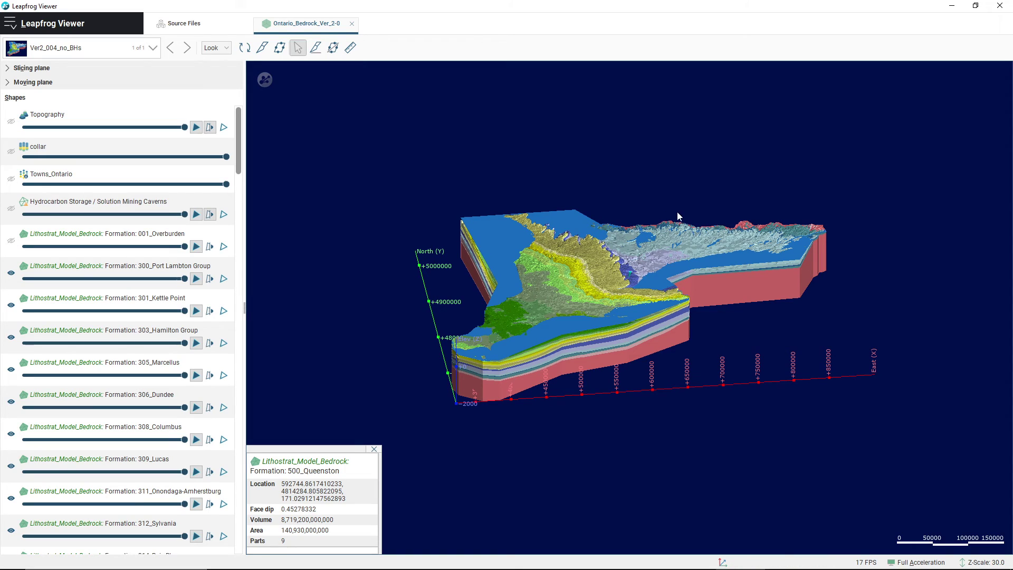